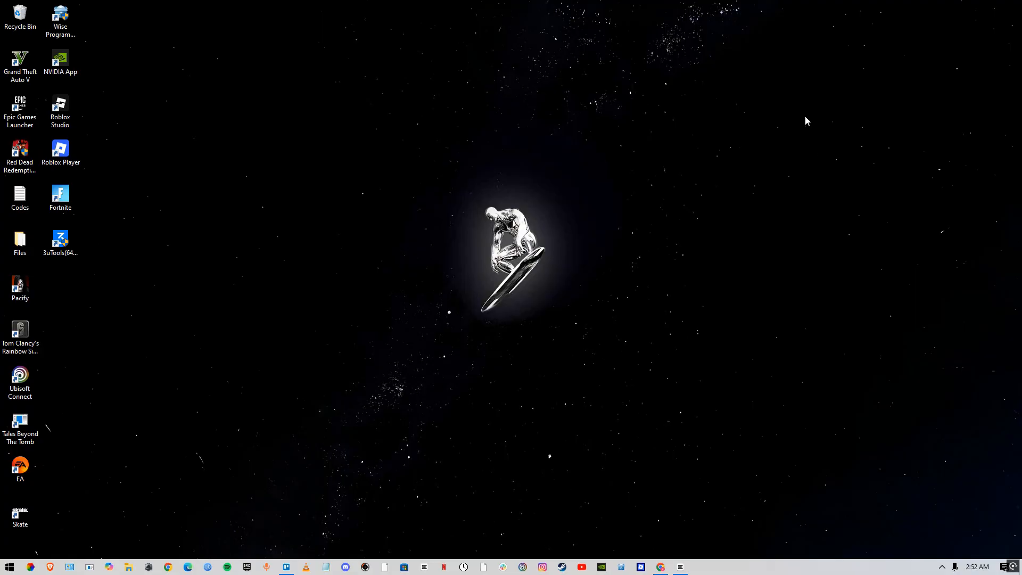
Launch Microsoft Store from Start and search it for 'Moviebox'.
{"action": "left_click", "coordinate": [10, 568]}
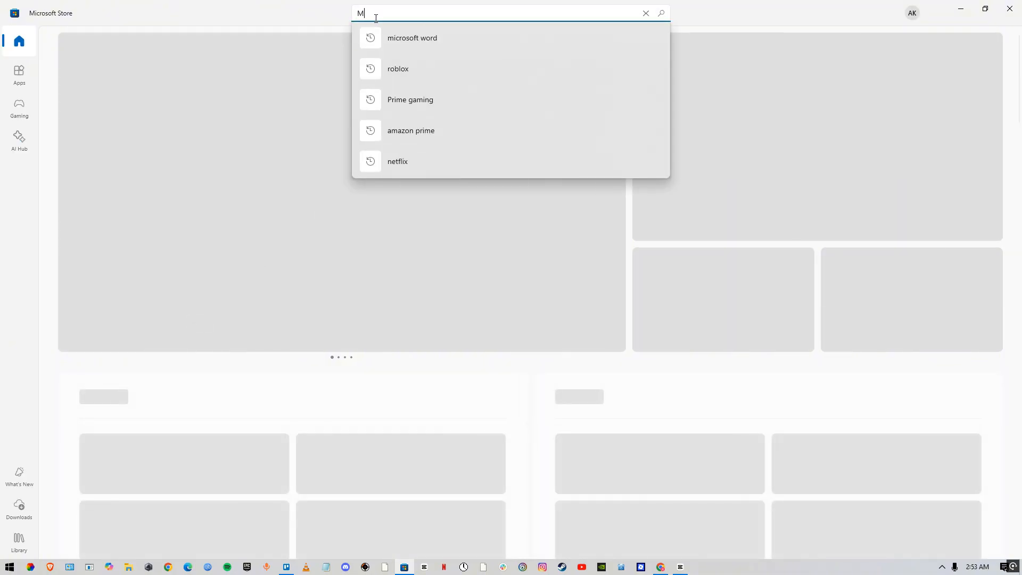
{"action": "type", "text": "oviebox"}
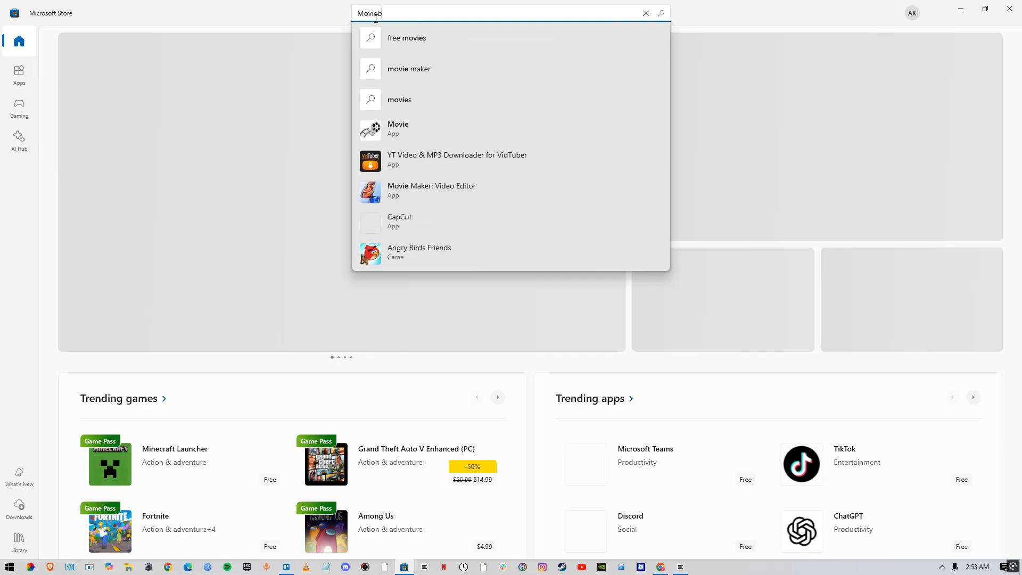
{"action": "key", "text": "Return"}
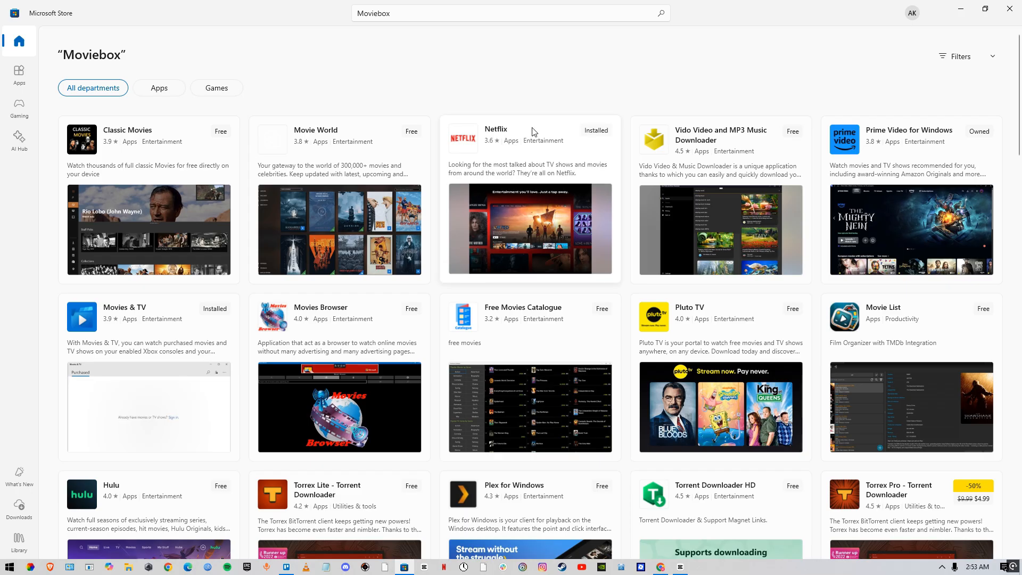
Start Chrome with a profile and run a Google search for 'gameloop'.
{"action": "left_click", "coordinate": [169, 567]}
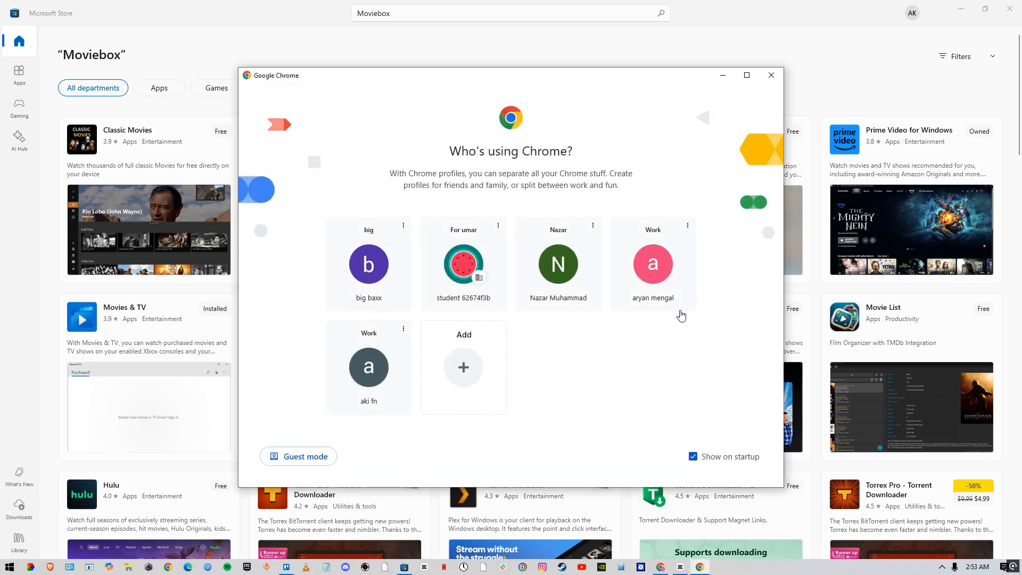
{"action": "left_click", "coordinate": [653, 264]}
{"action": "left_click", "coordinate": [156, 11]}
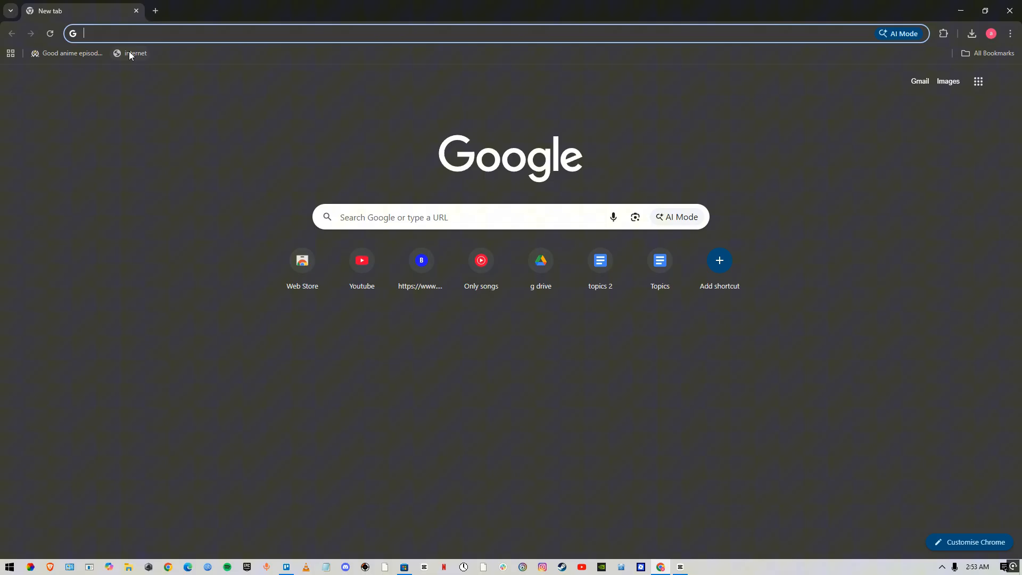
{"action": "type", "text": "gameloop"}
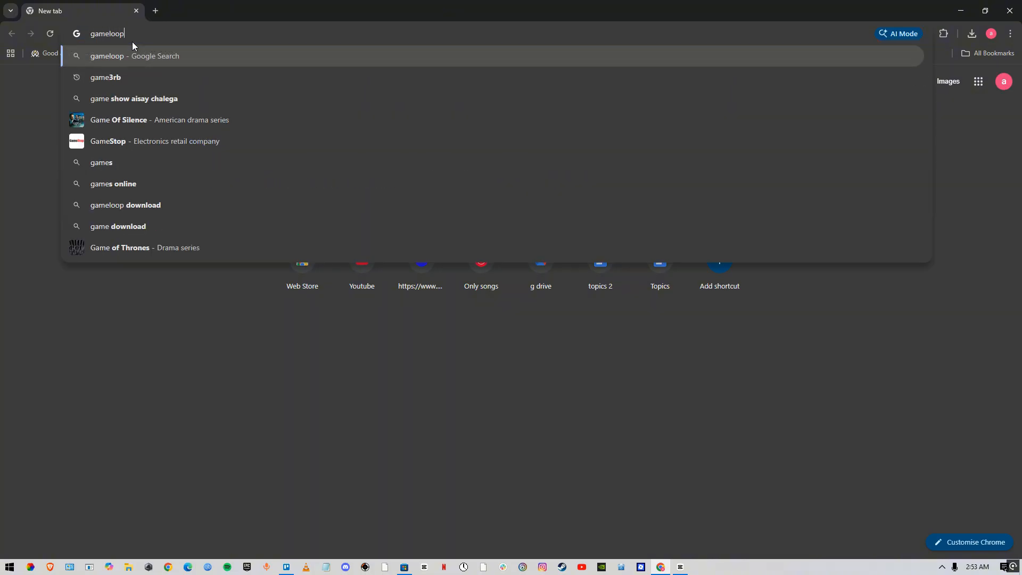
{"action": "key", "text": "Return"}
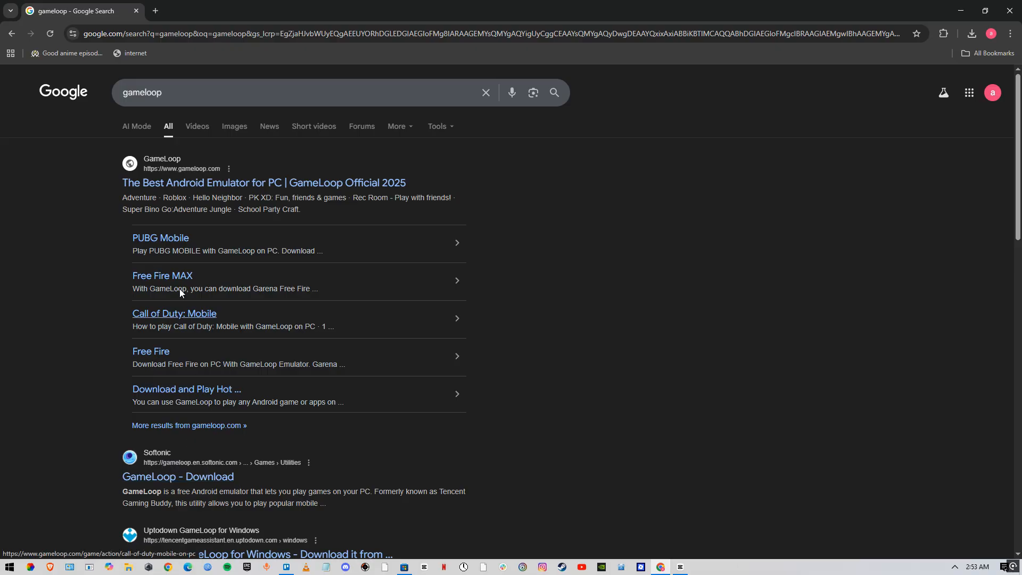
Search the GameLoop site for 'Moviebox', review the five results, and return home.
{"action": "left_click", "coordinate": [206, 183]}
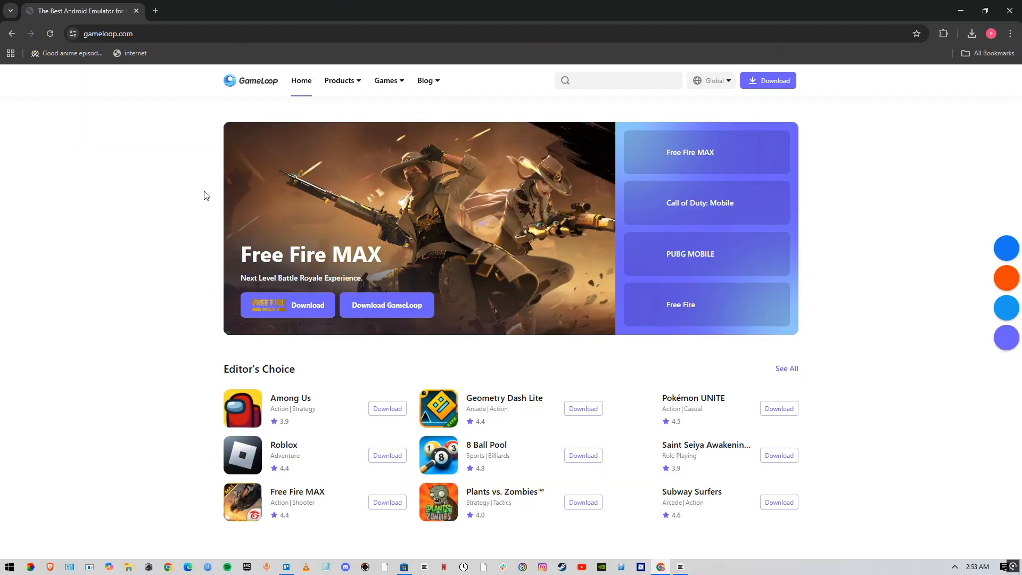
{"action": "left_click", "coordinate": [610, 81]}
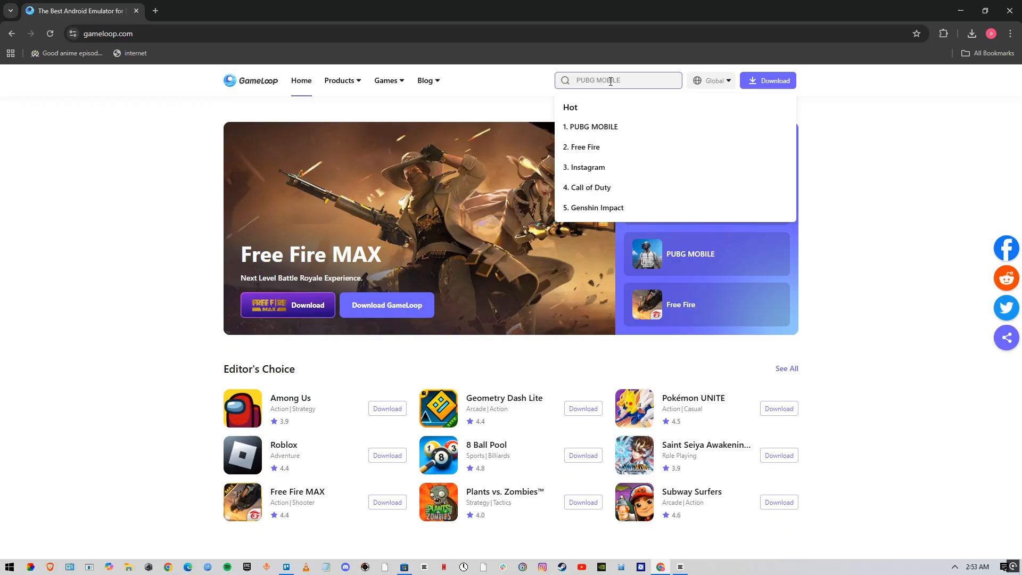
{"action": "type", "text": "Movie"}
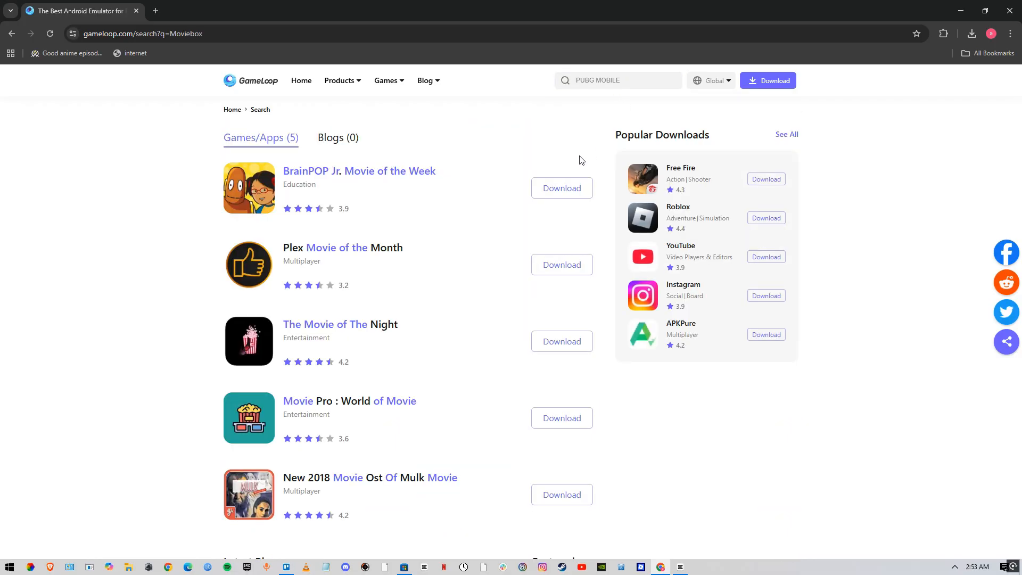
{"action": "scroll", "coordinate": [415, 170], "scroll_direction": "down", "scroll_amount": 5}
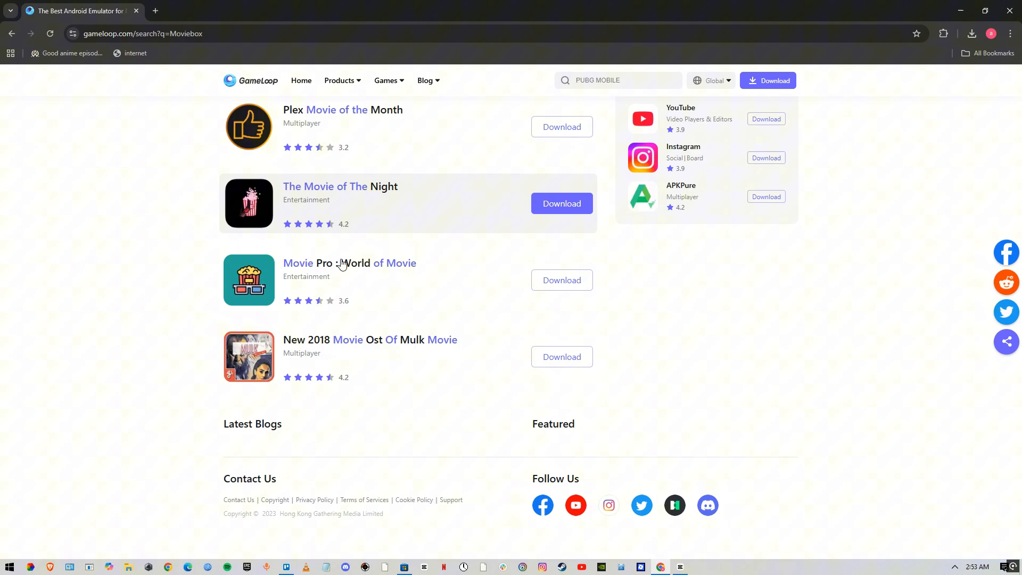
{"action": "scroll", "coordinate": [367, 240], "scroll_direction": "up", "scroll_amount": 4}
{"action": "left_click", "coordinate": [11, 34]}
{"action": "scroll", "coordinate": [328, 319], "scroll_direction": "down", "scroll_amount": 5}
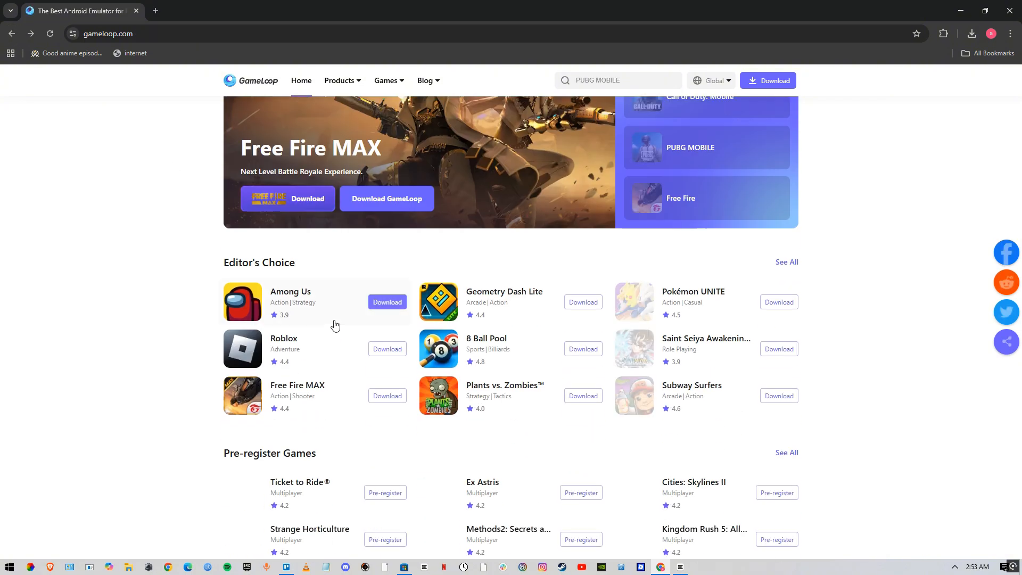
{"action": "scroll", "coordinate": [327, 312], "scroll_direction": "down", "scroll_amount": 3}
{"action": "scroll", "coordinate": [324, 308], "scroll_direction": "up", "scroll_amount": 5}
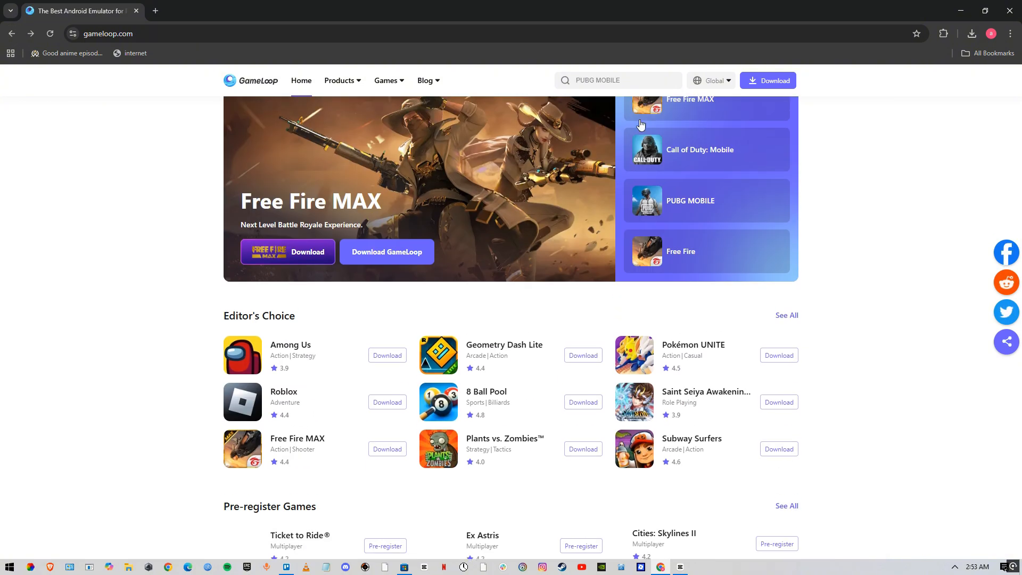
{"action": "scroll", "coordinate": [325, 308], "scroll_direction": "up", "scroll_amount": 3}
{"action": "left_click", "coordinate": [155, 10]}
{"action": "type", "text": "bl"}
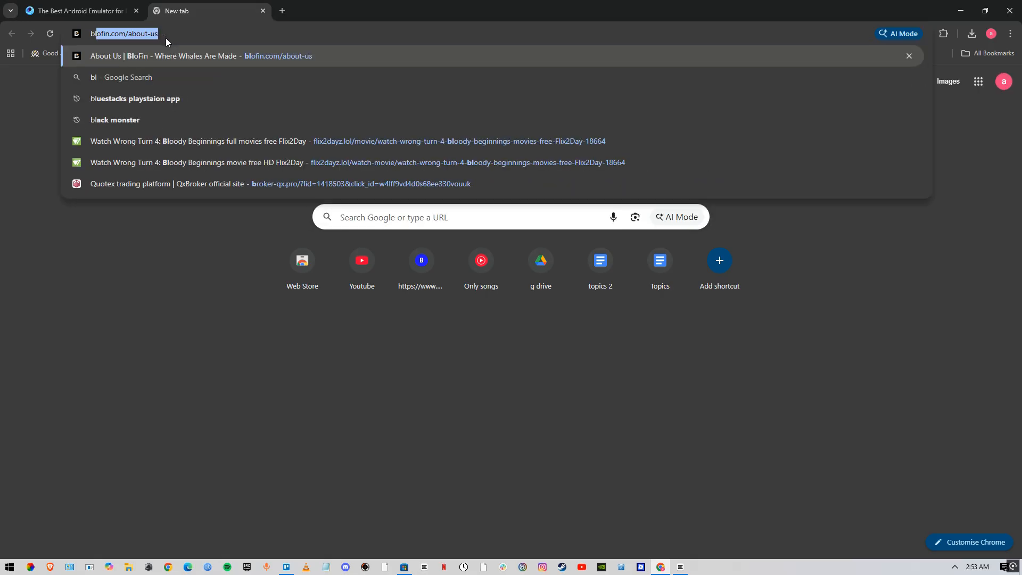
{"action": "type", "text": "uestack"}
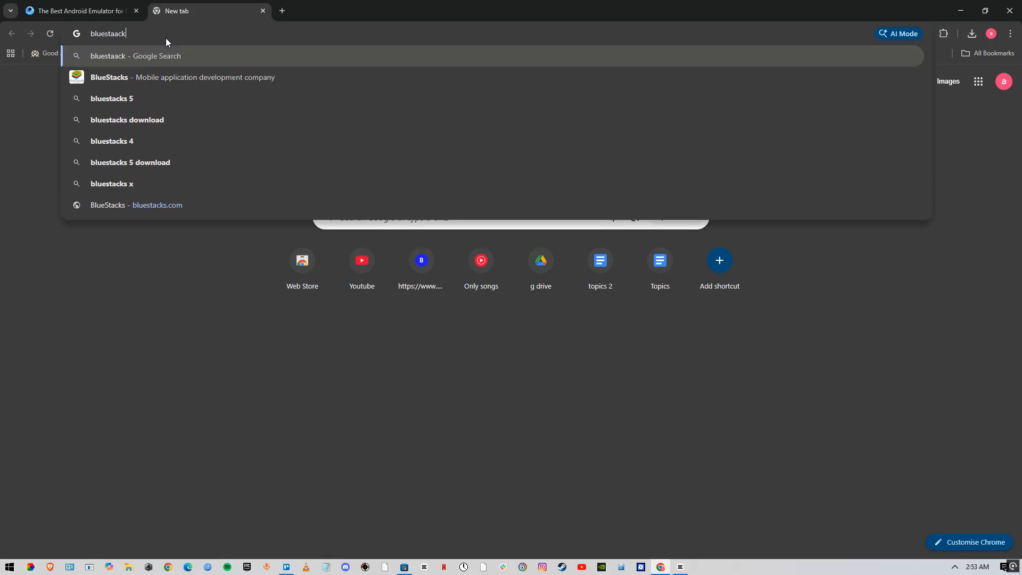
{"action": "type", "text": "s"}
Google 'bluestacks' and land on the official BlueStacks homepage.
{"action": "key", "text": "Return"}
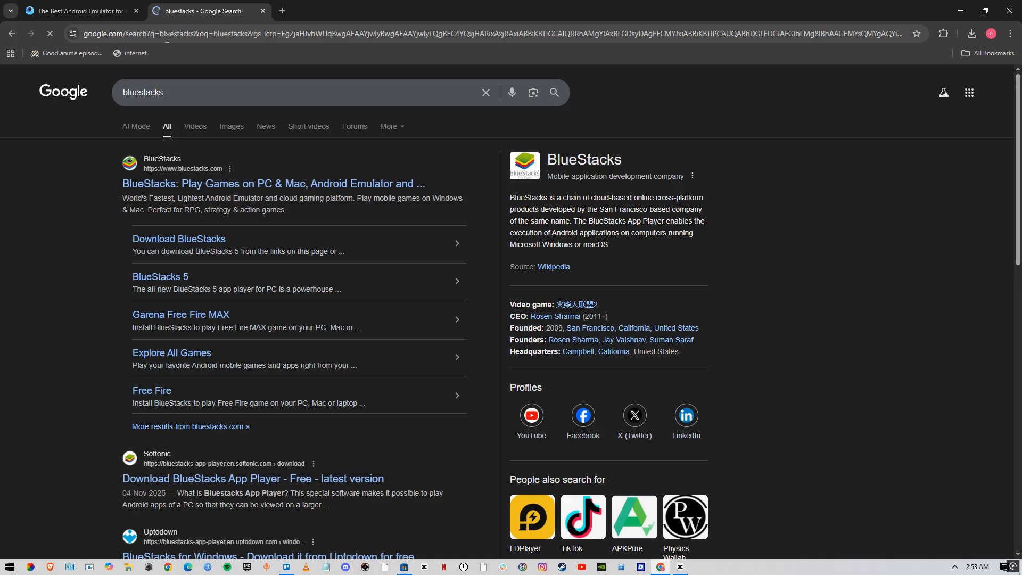
{"action": "left_click", "coordinate": [226, 183]}
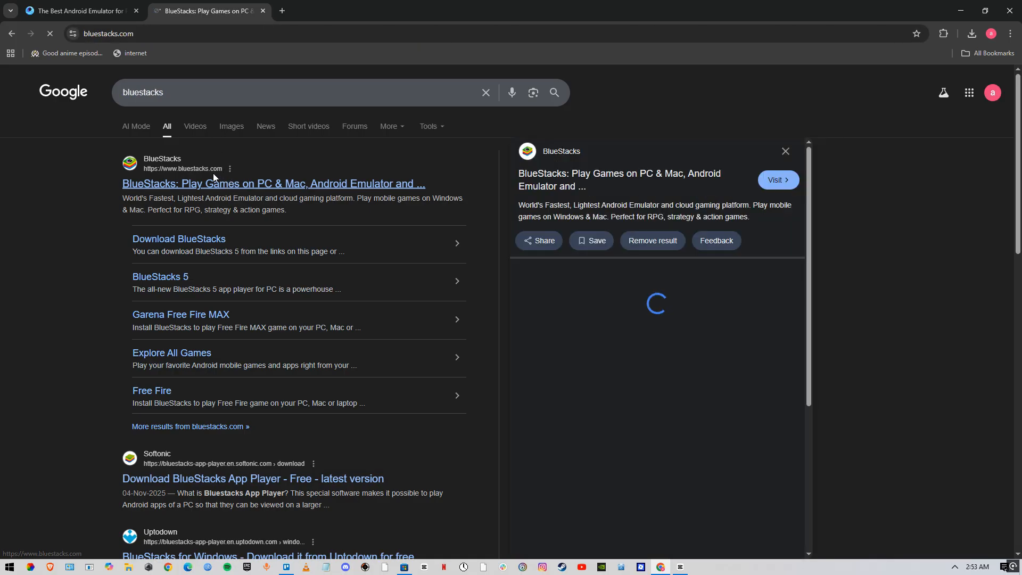
Search BlueStacks for 'Moviebox' and reach the MovieBox - Movies & TV Shows page.
{"action": "left_click", "coordinate": [427, 181]}
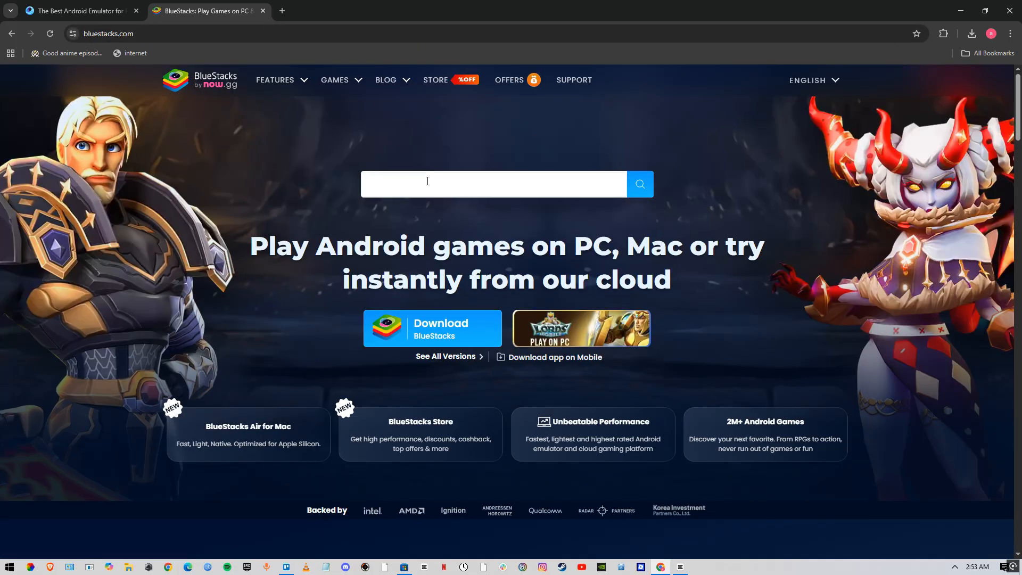
{"action": "type", "text": "Moveie"}
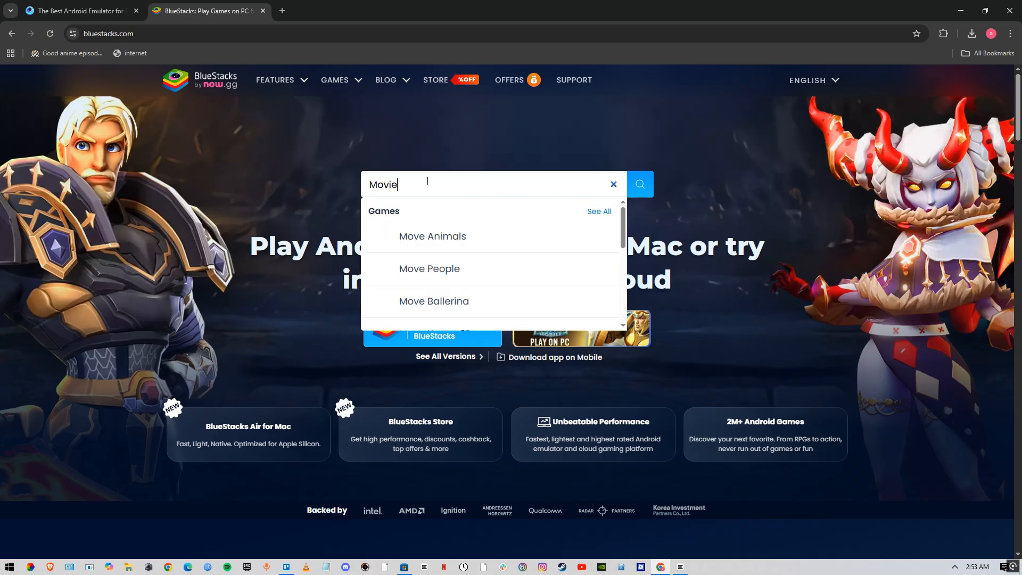
{"action": "type", "text": "bo"}
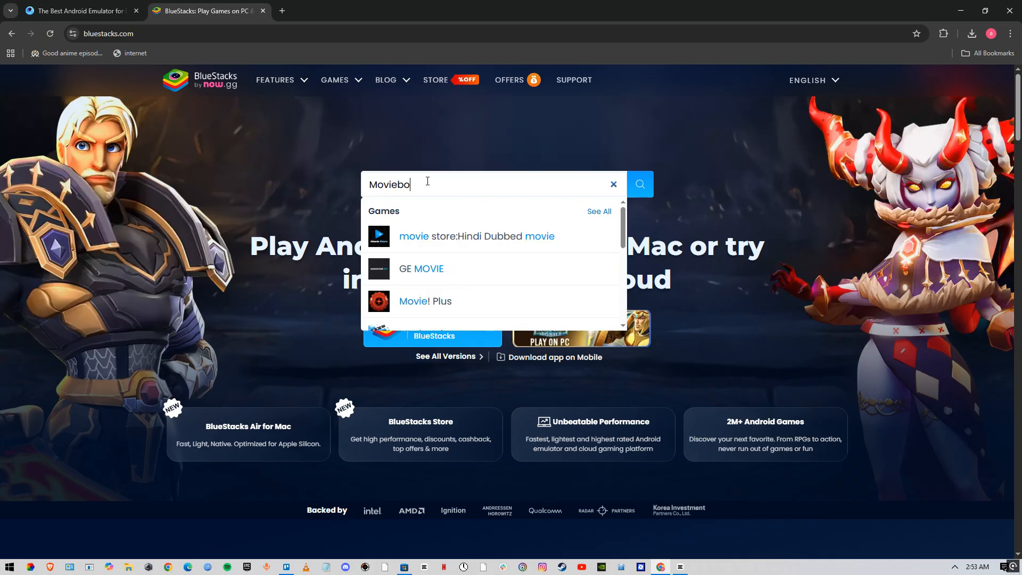
{"action": "left_click", "coordinate": [455, 240]}
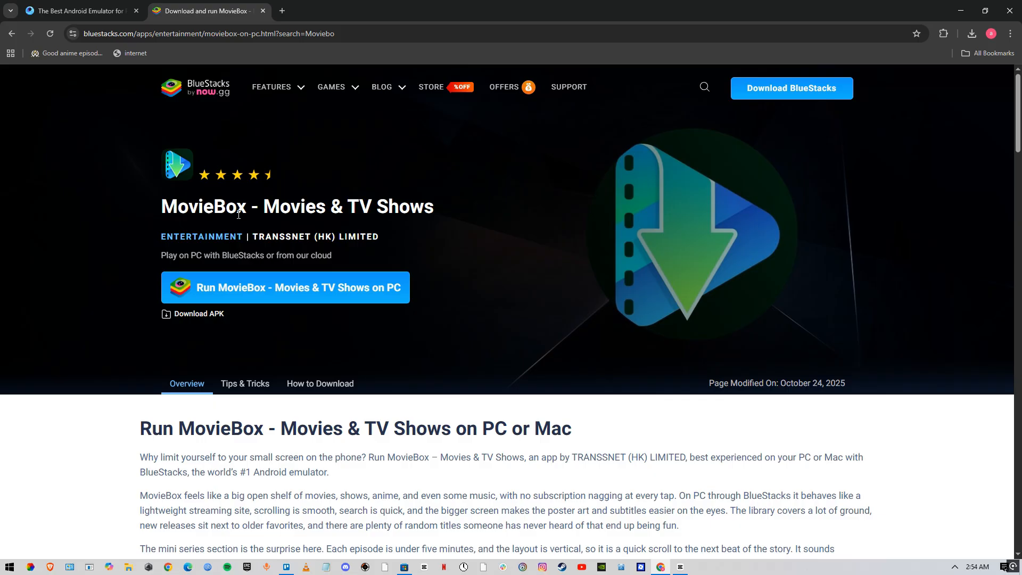
Close Chrome and Microsoft Store, returning to the desktop.
{"action": "left_click", "coordinate": [1008, 11]}
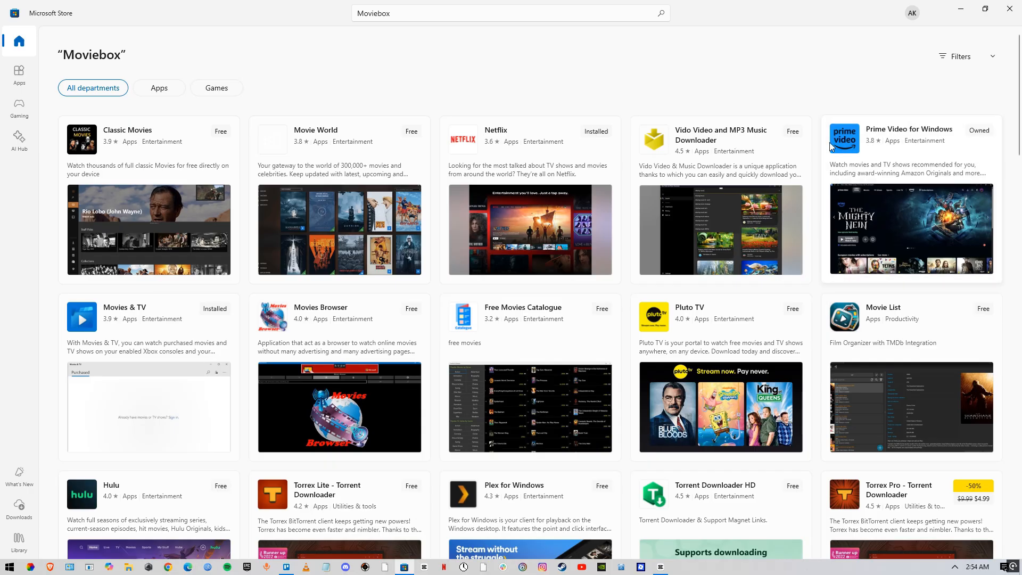
{"action": "left_click", "coordinate": [1004, 10]}
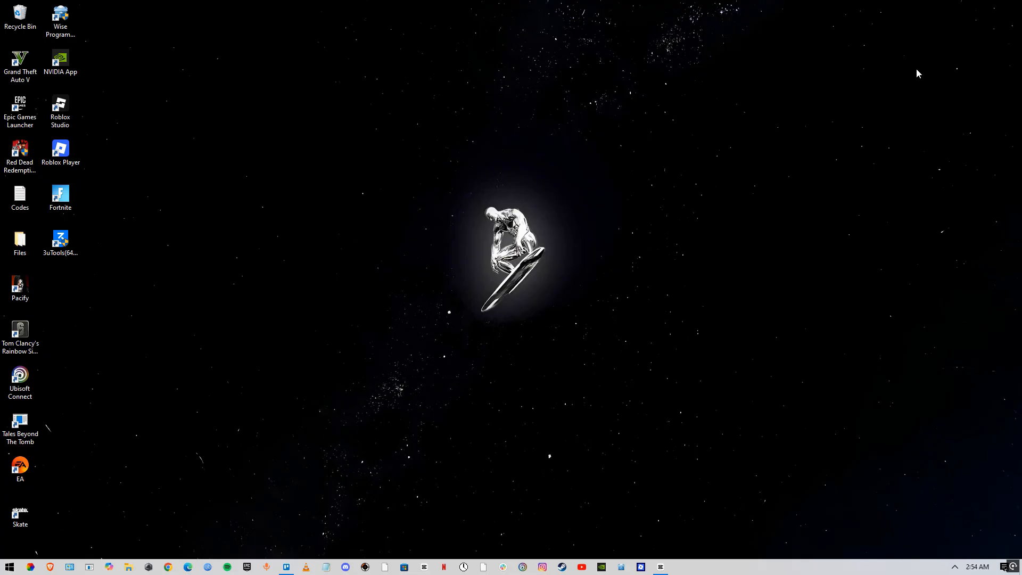